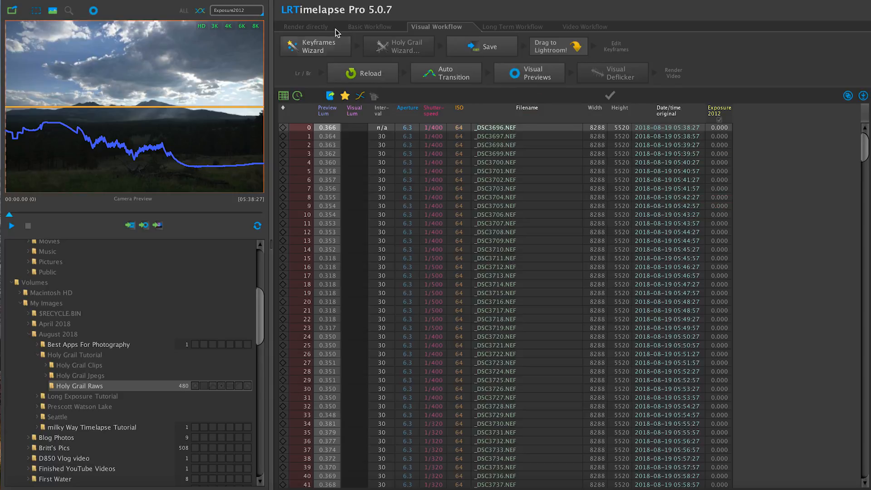
- Create nine keyframes for the Holy Grail Raws sequence with the Keyframes Wizard and run the Holy Grail Wizard
{"action": "left_click", "coordinate": [318, 49]}
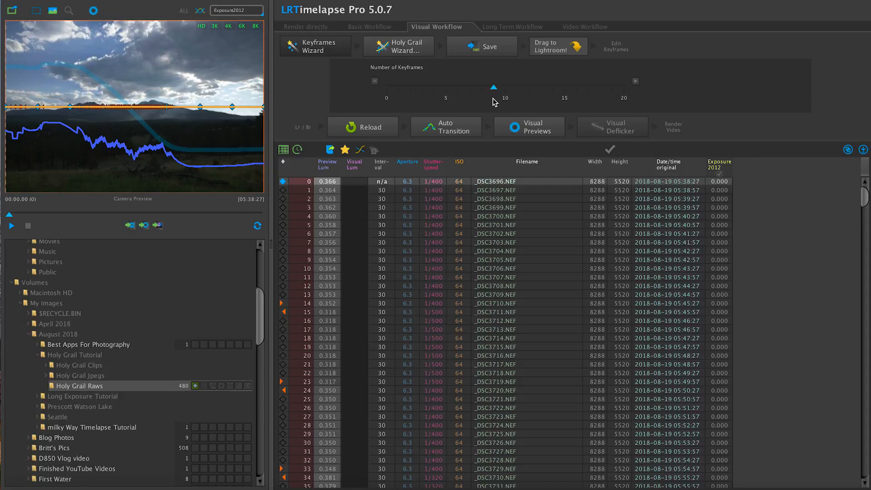
{"action": "left_click", "coordinate": [403, 47]}
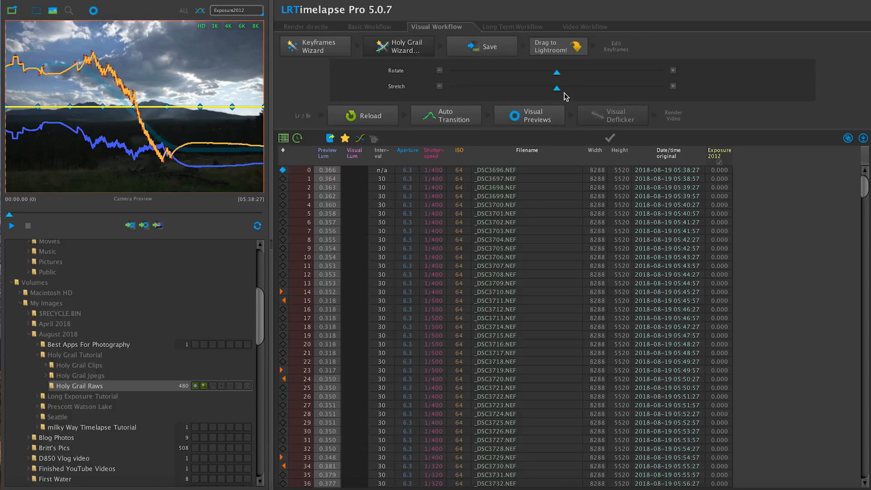
- Fine-tune the Holy Grail curve by raising Rotate slightly and lowering Stretch slightly, and save the sequence
{"action": "left_click_drag", "start_coordinate": [560, 75], "coordinate": [576, 74]}
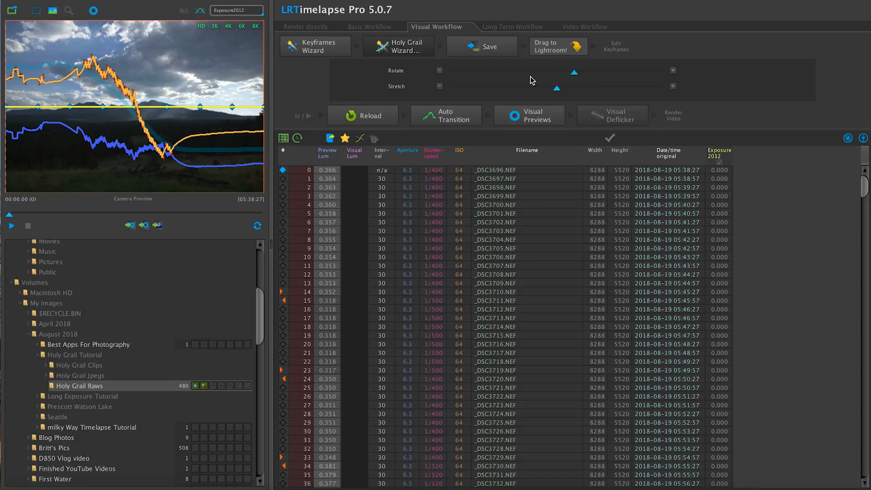
{"action": "left_click_drag", "start_coordinate": [575, 74], "coordinate": [566, 78]}
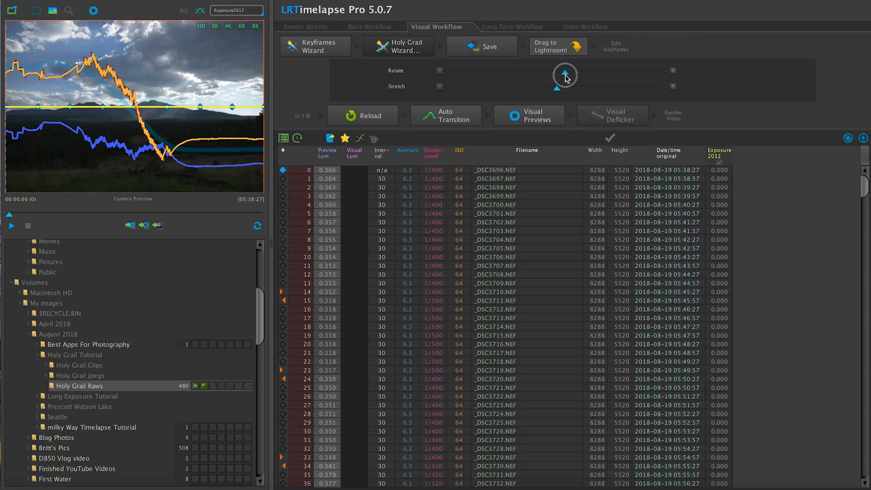
{"action": "left_click_drag", "start_coordinate": [553, 92], "coordinate": [547, 94]}
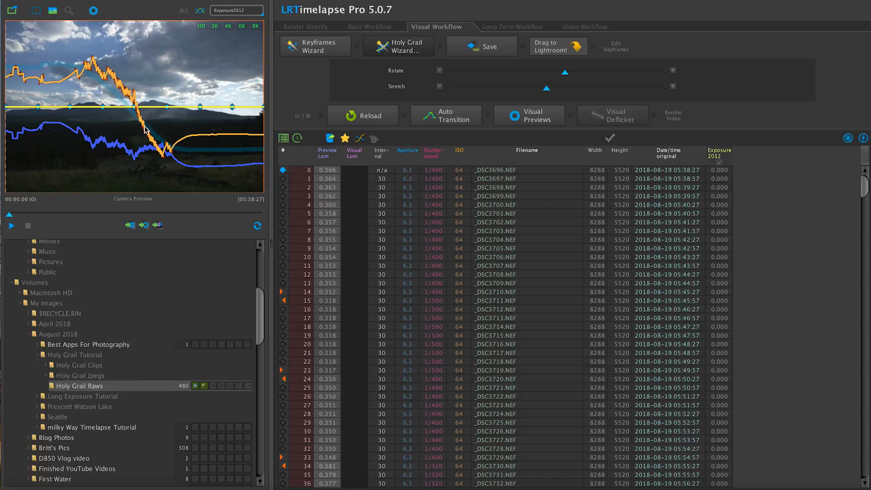
{"action": "left_click", "coordinate": [489, 48]}
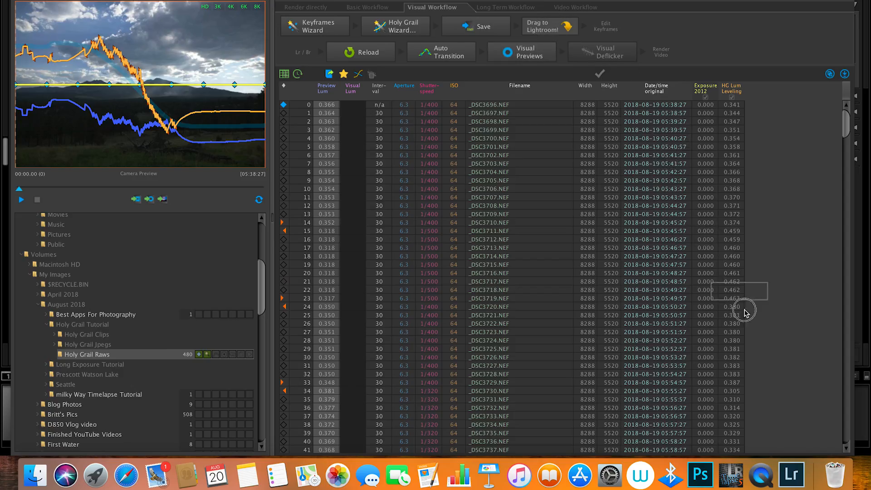
- Switch to Lightroom and import the Holy Grail Raws photos with Add, applying the Basic user preset as develop settings
{"action": "left_click", "coordinate": [788, 482]}
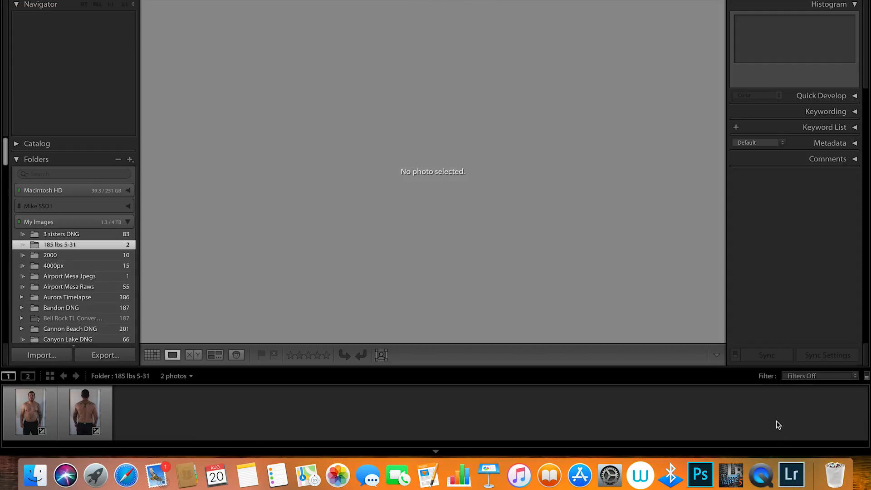
{"action": "key", "text": "super+shift+i"}
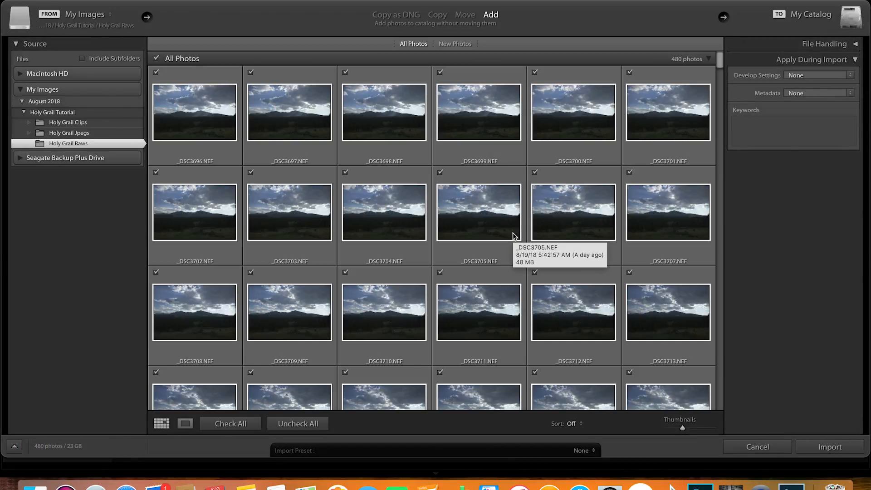
{"action": "left_click", "coordinate": [849, 78]}
{"action": "mouse_move", "coordinate": [807, 194]}
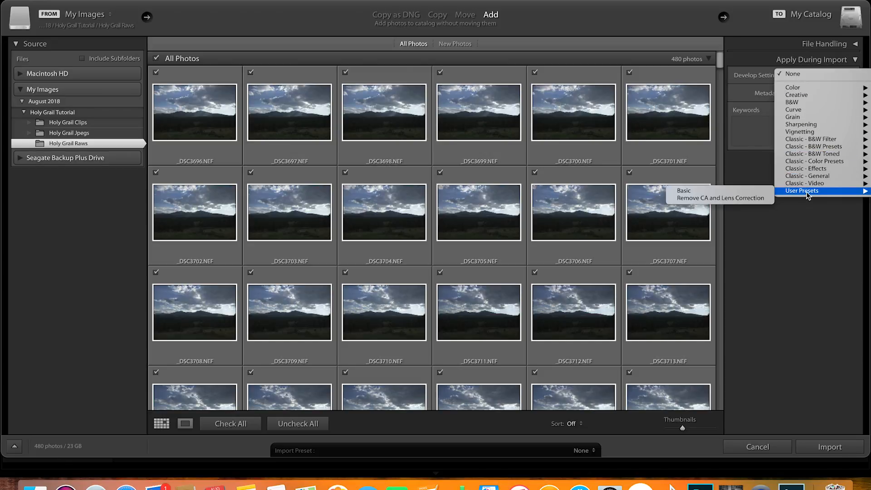
{"action": "left_click", "coordinate": [767, 190]}
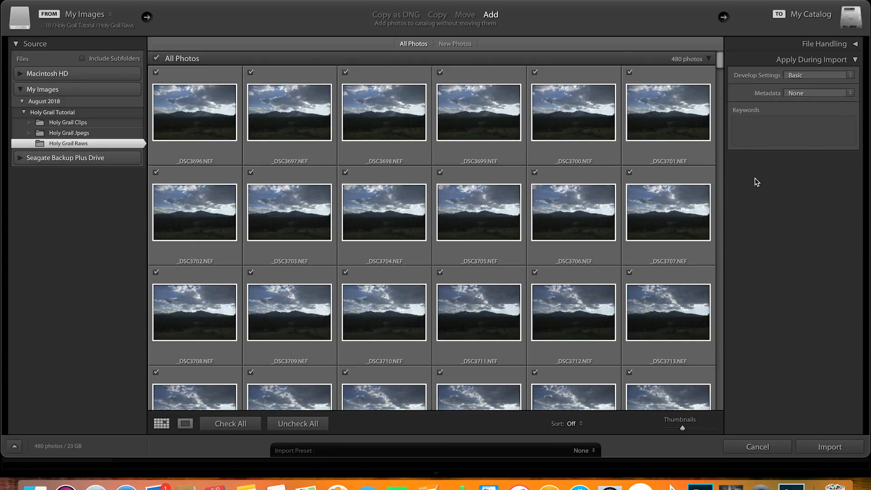
{"action": "left_click", "coordinate": [853, 59]}
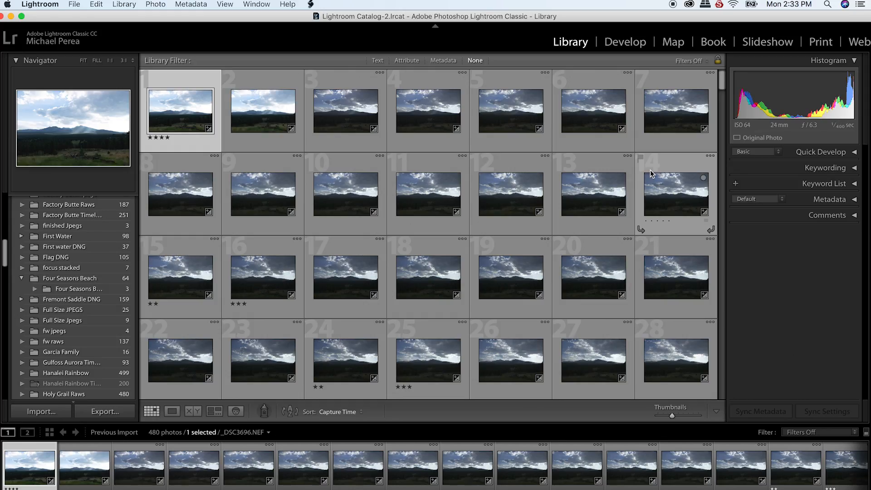
- Filter the imported photos with the 01 LRT5 Keyframes preset and open the first keyframe in Develop
{"action": "left_click", "coordinate": [706, 60]}
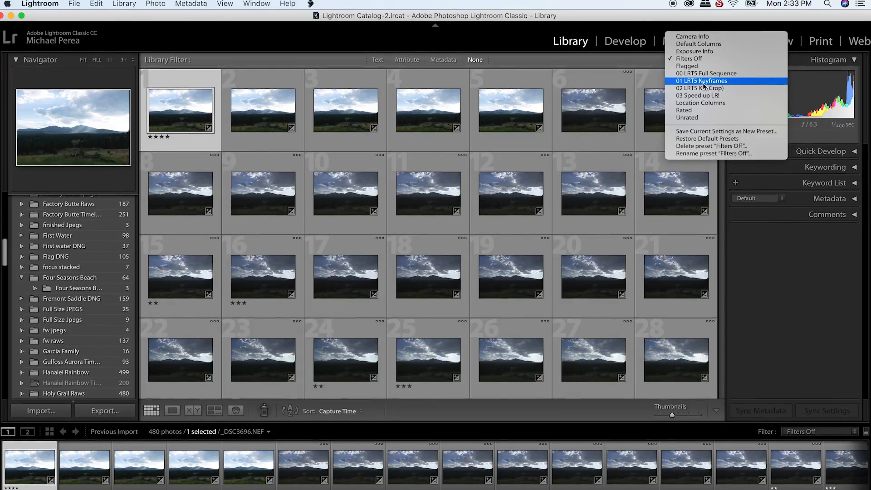
{"action": "left_click", "coordinate": [704, 81]}
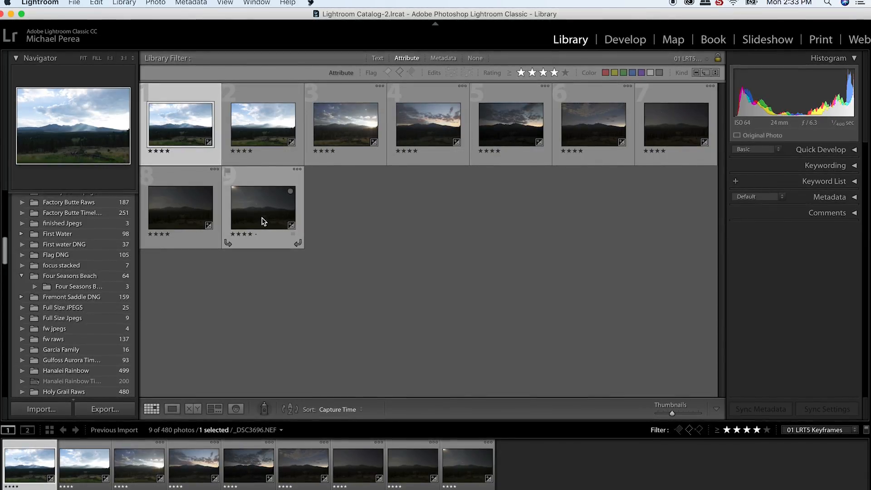
{"action": "left_click", "coordinate": [626, 43]}
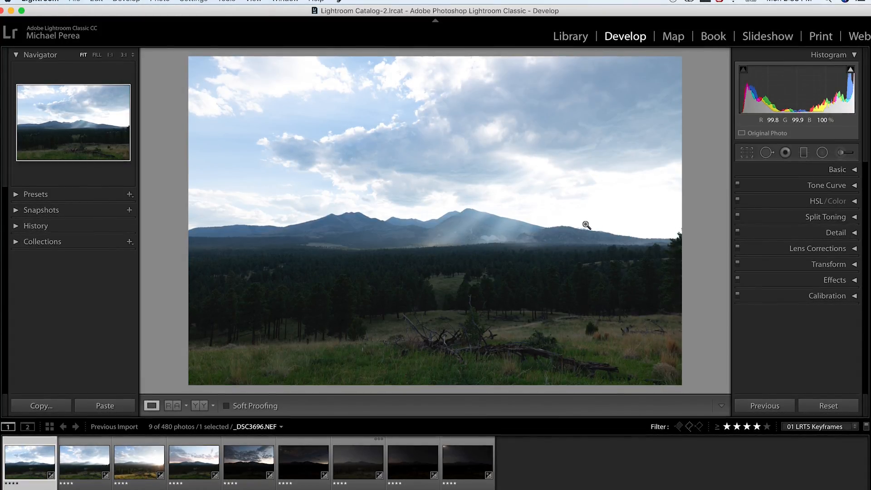
- Set the first keyframe's highlights to -100, clarity to +21, dehaze to +8, contrast to +9 and vibrance to +11
{"action": "left_click", "coordinate": [849, 169]}
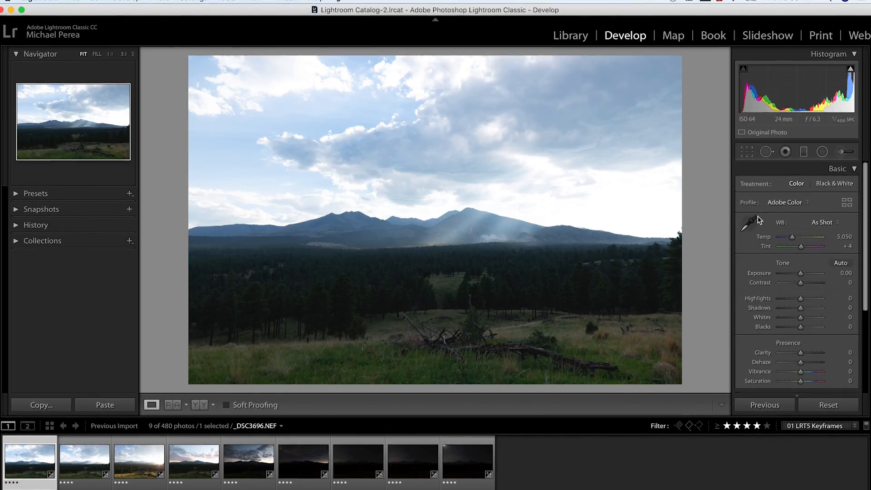
{"action": "left_click_drag", "start_coordinate": [801, 298], "coordinate": [778, 297]}
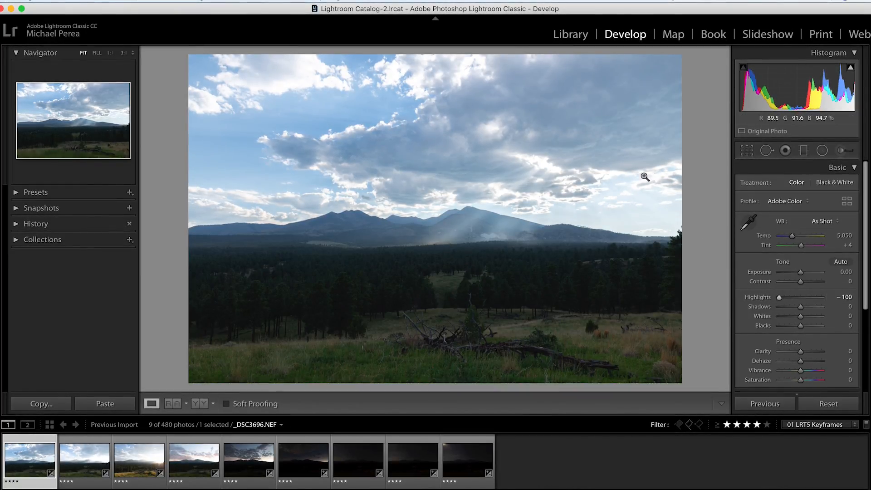
{"action": "mouse_move", "coordinate": [788, 298]}
{"action": "left_mouse_down"}
{"action": "mouse_move", "coordinate": [802, 301]}
{"action": "mouse_move", "coordinate": [781, 293]}
{"action": "left_mouse_up"}
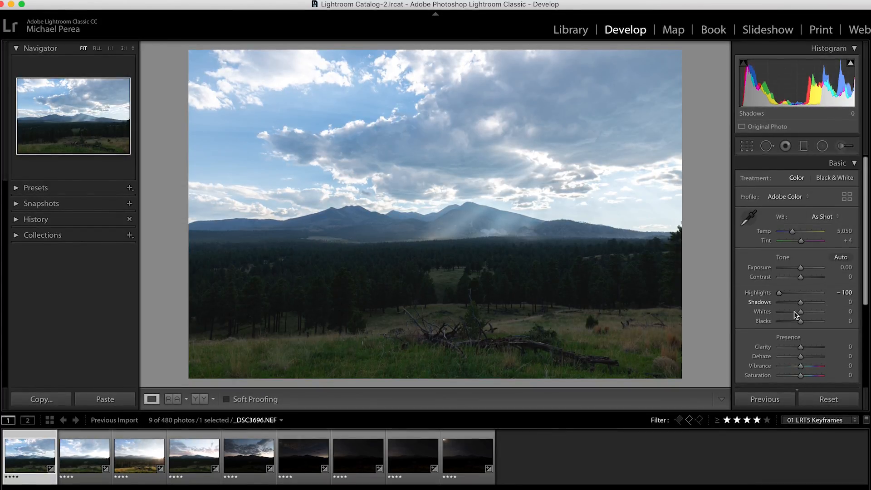
{"action": "left_click_drag", "start_coordinate": [801, 351], "coordinate": [803, 356]}
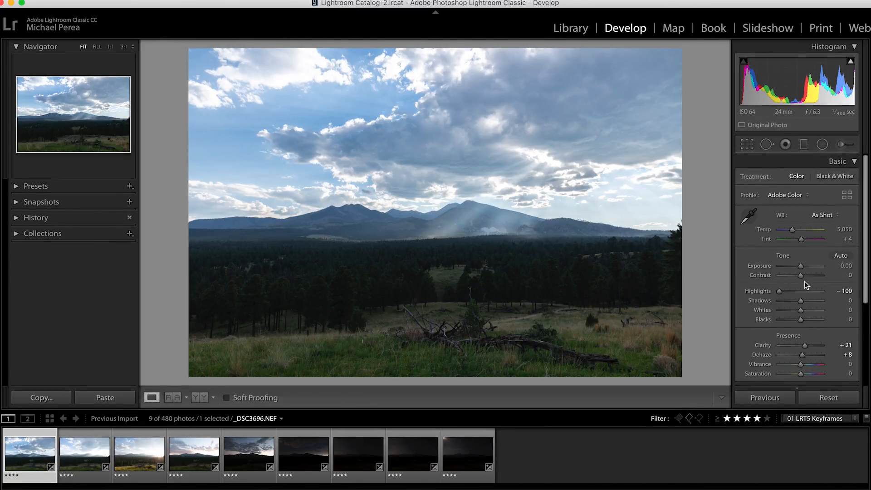
{"action": "left_click_drag", "start_coordinate": [801, 276], "coordinate": [803, 275]}
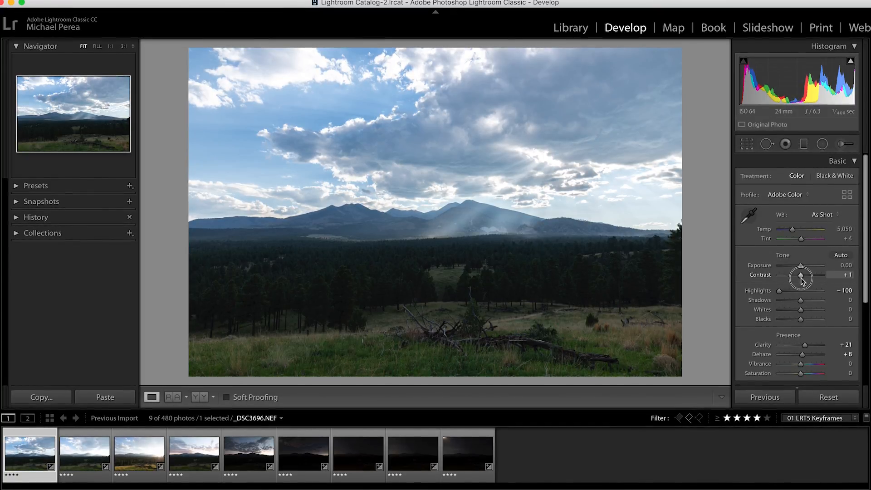
{"action": "left_click_drag", "start_coordinate": [801, 364], "coordinate": [804, 364]}
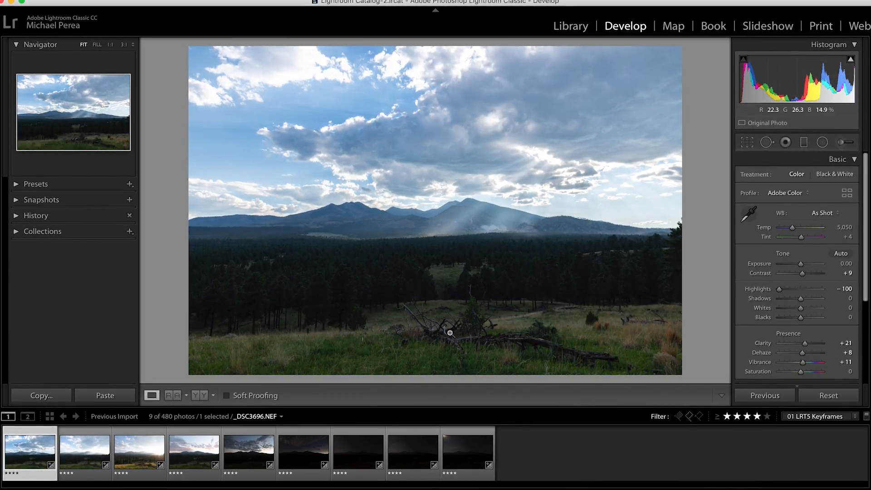
{"action": "left_click", "coordinate": [852, 159]}
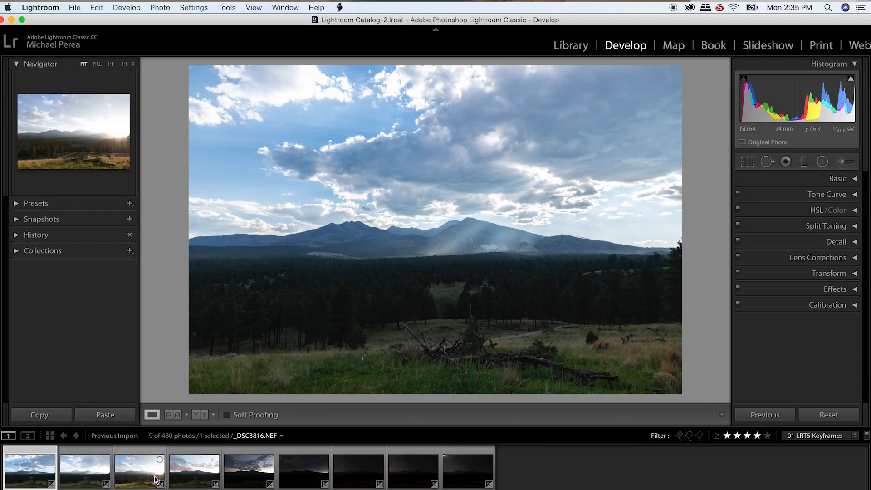
- Select the first four keyframes and run the 01 LRTimelapse Sync Keyframes script on them
{"action": "left_click", "coordinate": [195, 484], "text": "shift"}
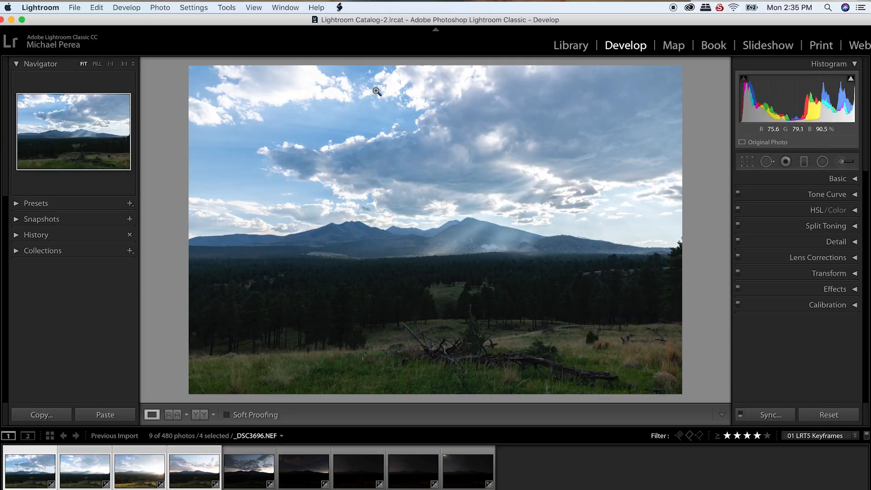
{"action": "left_click", "coordinate": [339, 8]}
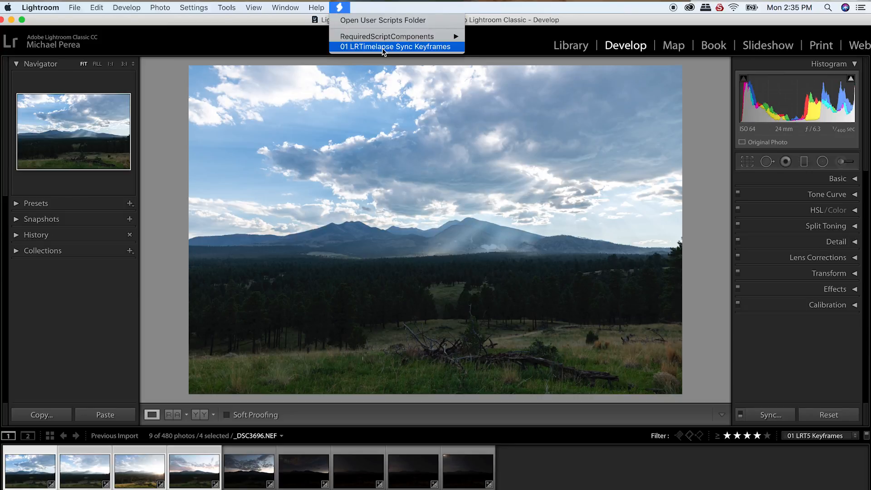
{"action": "left_click", "coordinate": [407, 47]}
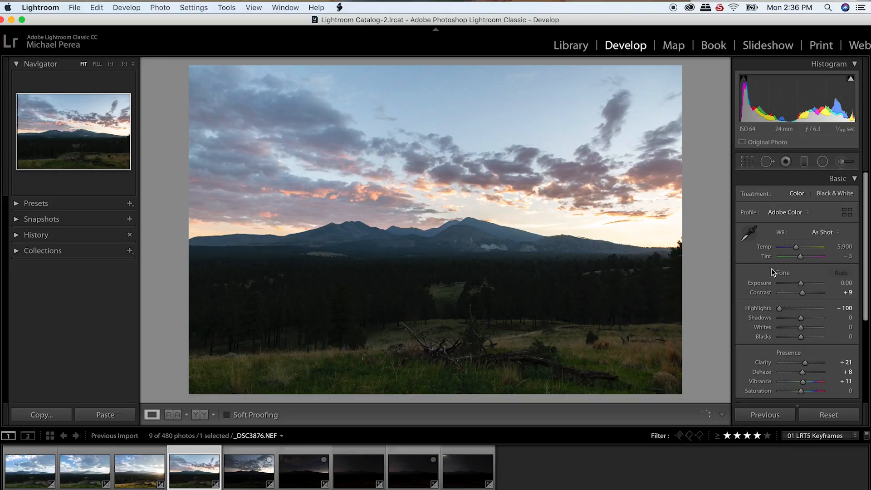
- Set the fourth keyframe's exposure to -0.25, shadows to +33 and whites to -16
{"action": "left_click_drag", "start_coordinate": [800, 284], "coordinate": [799, 286]}
{"action": "left_click_drag", "start_coordinate": [801, 319], "coordinate": [797, 327]}
{"action": "key", "text": "Left"}
{"action": "key", "text": "Right"}
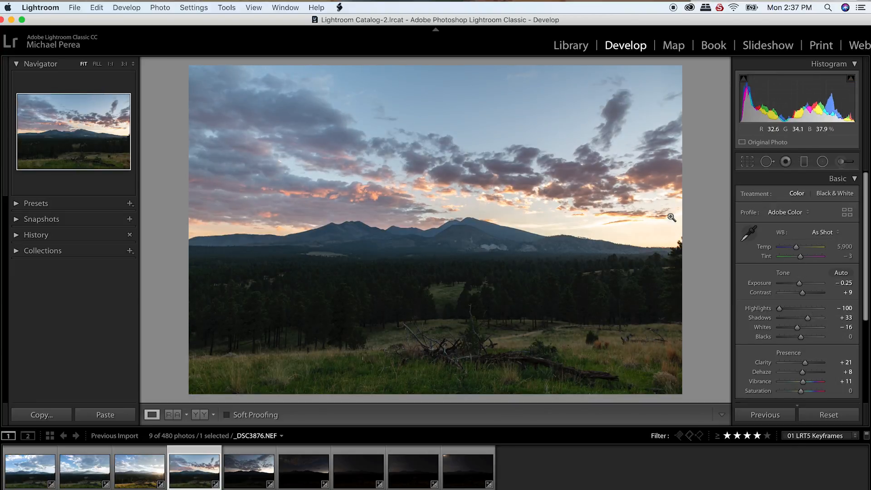
- Set the fifth keyframe's exposure to 0.00, shadows to +64, whites to 0 and blacks to +9, and open the sixth keyframe
{"action": "left_click", "coordinate": [261, 476], "text": "super"}
{"action": "left_click", "coordinate": [261, 476]}
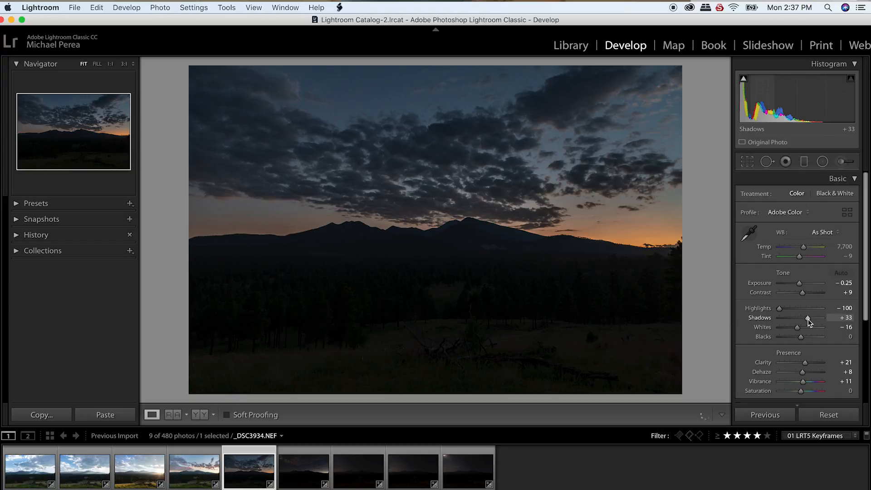
{"action": "left_click_drag", "start_coordinate": [800, 284], "coordinate": [801, 285]}
{"action": "left_click_drag", "start_coordinate": [818, 319], "coordinate": [815, 318]}
{"action": "left_click_drag", "start_coordinate": [798, 328], "coordinate": [802, 328]}
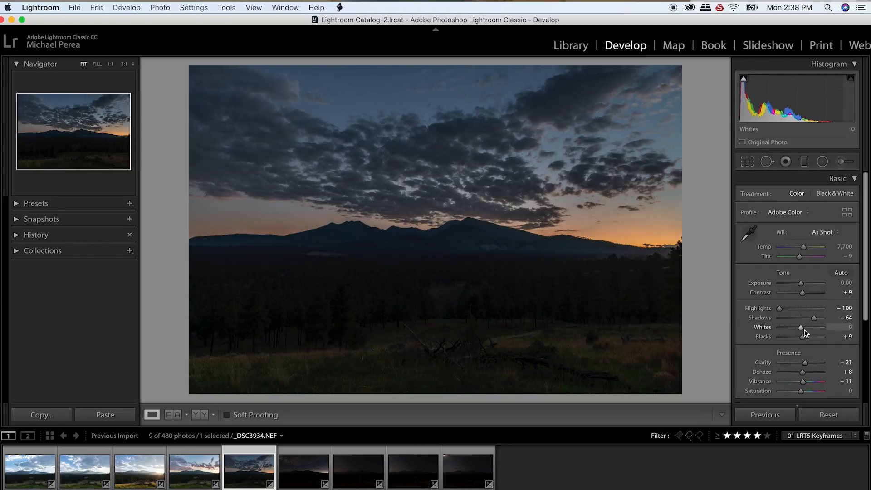
{"action": "left_click", "coordinate": [303, 471]}
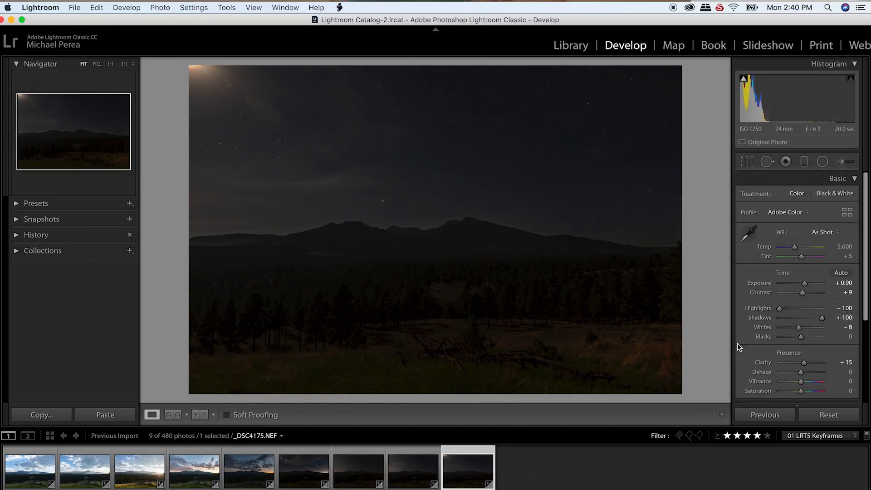
- Select all nine keyframes in the Library grid and save their metadata to files
{"action": "key", "text": "g"}
{"action": "key", "text": "super+a"}
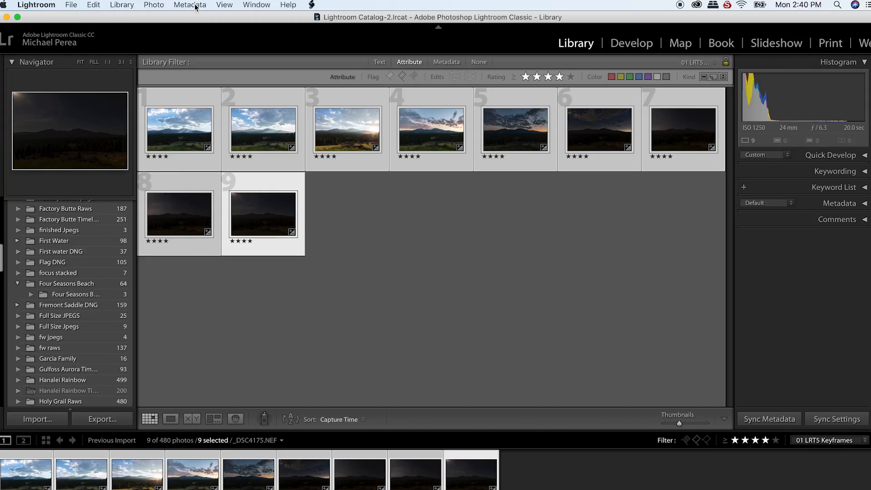
{"action": "left_click", "coordinate": [196, 6]}
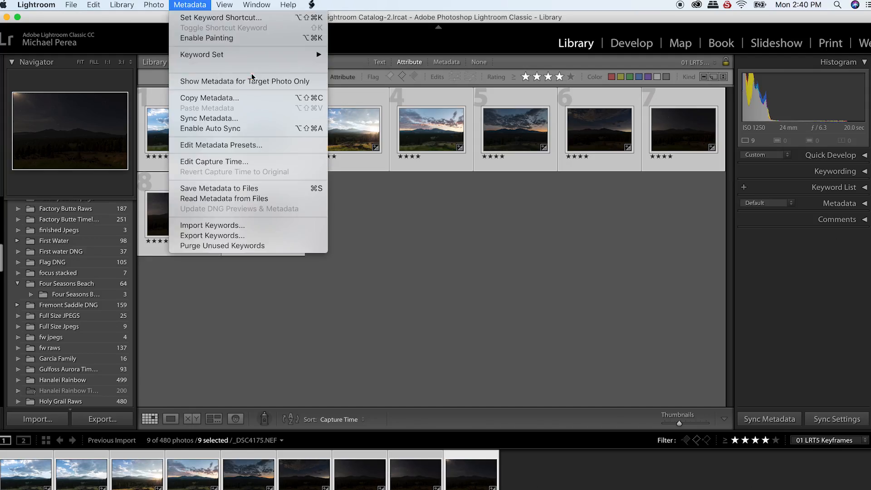
{"action": "left_click", "coordinate": [238, 190]}
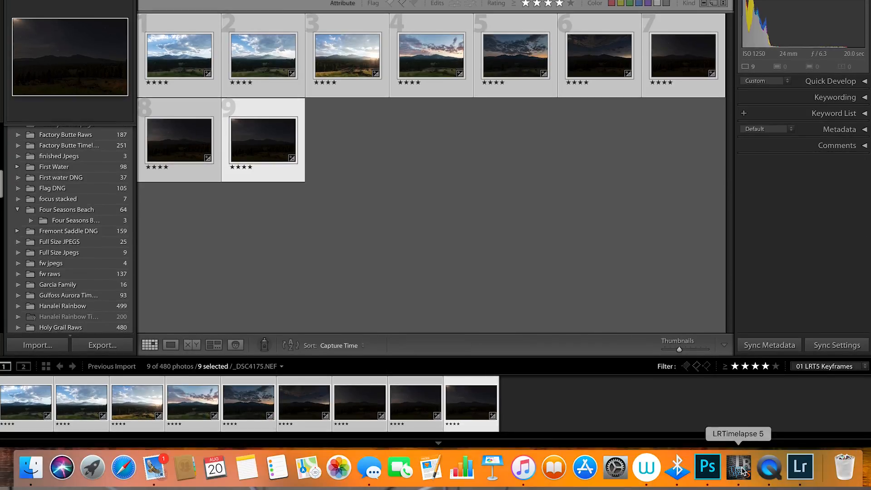
- Switch to LRTimelapse and reload the sequence's metadata with the keyframe edits
{"action": "left_click", "coordinate": [739, 469]}
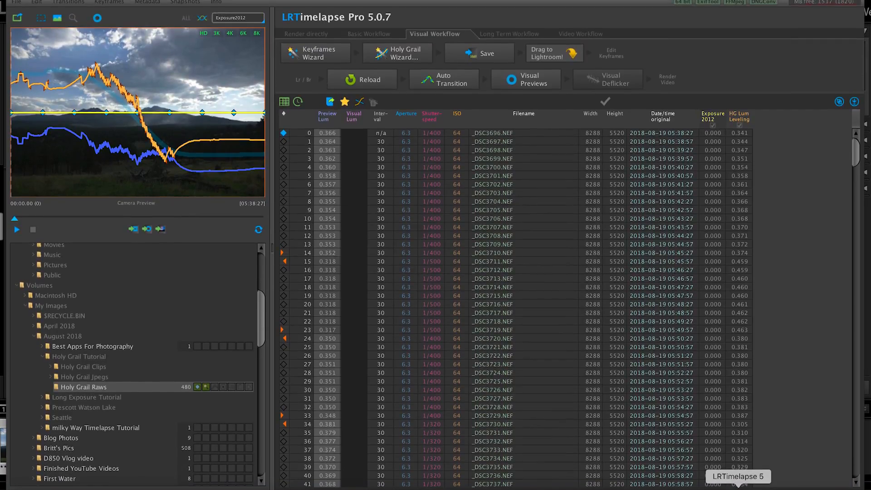
{"action": "left_click", "coordinate": [370, 83]}
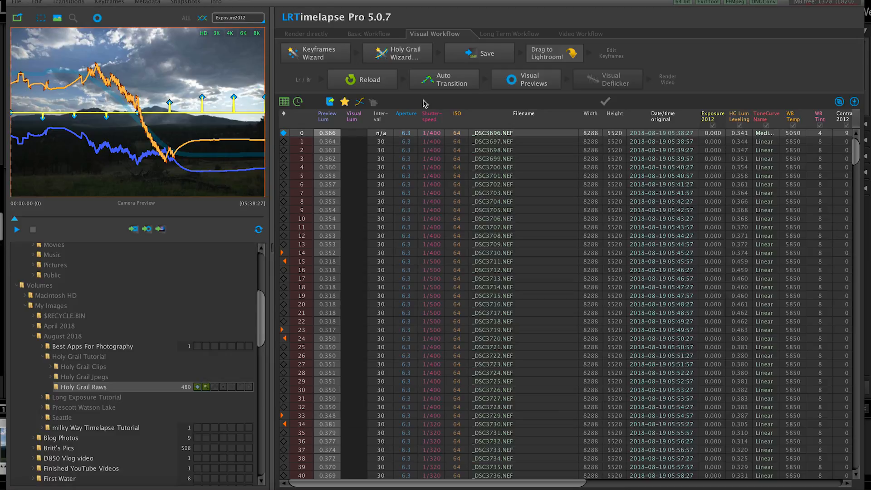
- Apply Auto Transition between the keyframes and generate the visual previews of the sequence
{"action": "left_click", "coordinate": [454, 84]}
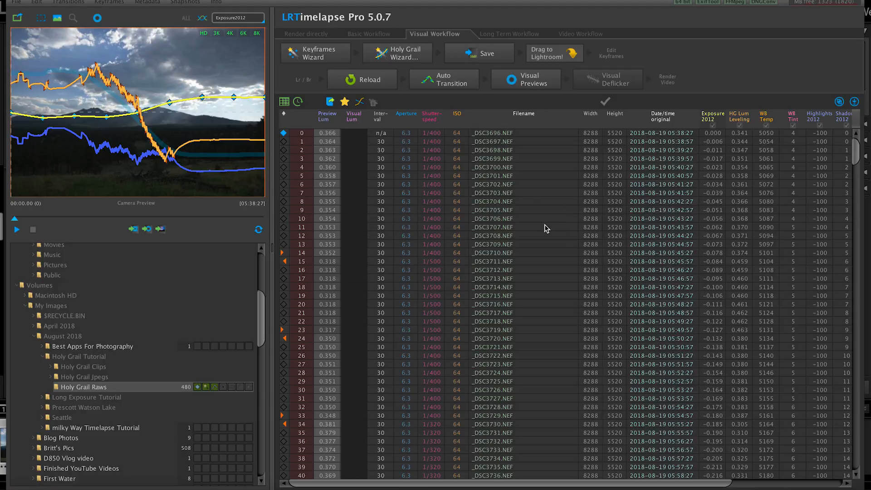
{"action": "left_click", "coordinate": [545, 80]}
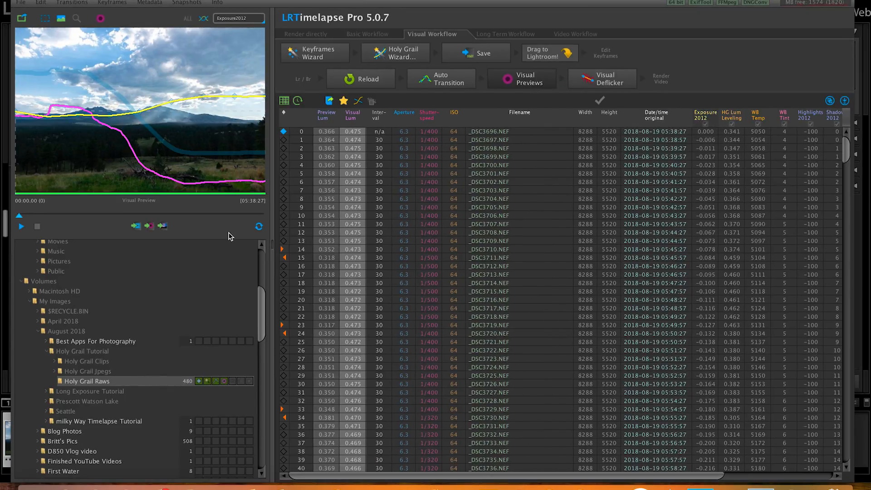
- Play back the visual preview and apply Visual Deflicker to the sequence with Multi Pass Deflicker set to a maximum of 2 passes
{"action": "left_click", "coordinate": [22, 227]}
{"action": "left_click", "coordinate": [604, 78]}
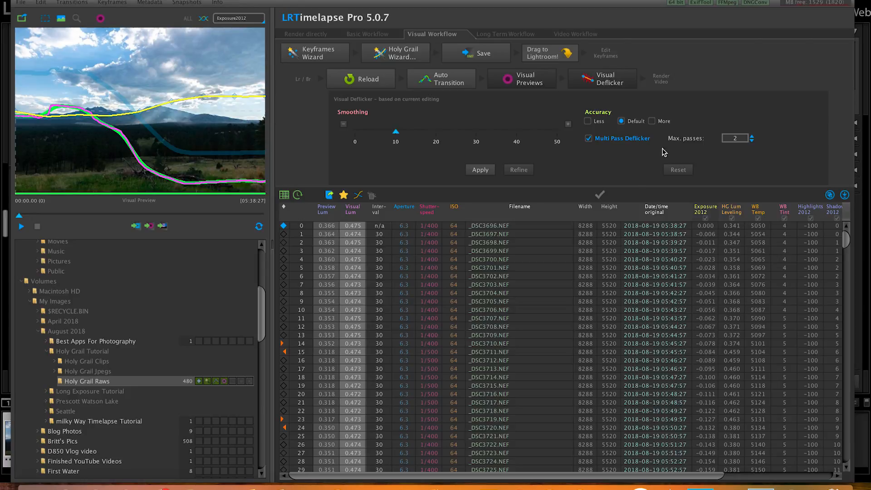
{"action": "type", "text": "2"}
{"action": "left_click", "coordinate": [483, 171]}
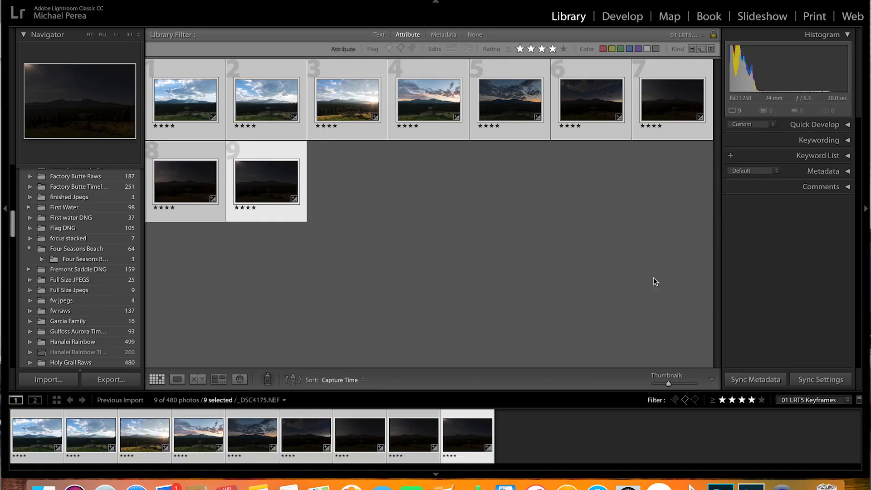
- Switch to Lightroom, show the photos with the 00 LRT5 Full Sequence filter, and read the metadata from files for all of them
{"action": "left_click", "coordinate": [702, 37]}
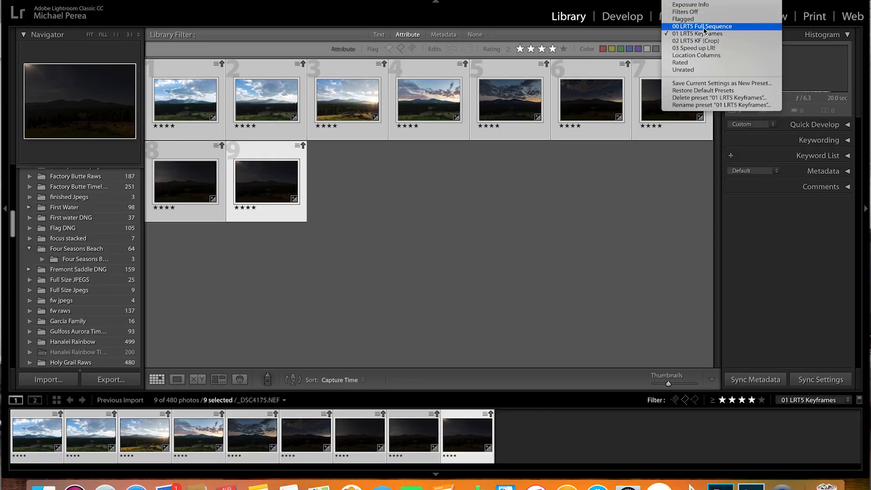
{"action": "left_click", "coordinate": [704, 27]}
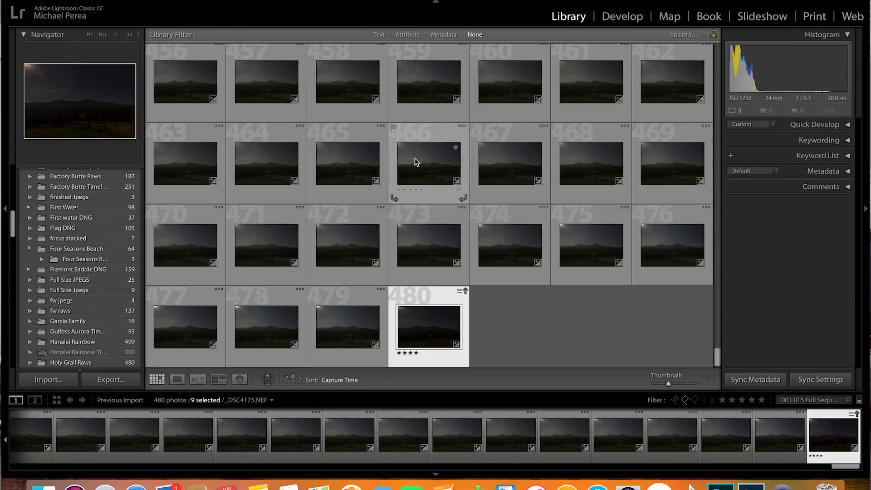
{"action": "key", "text": "super+a"}
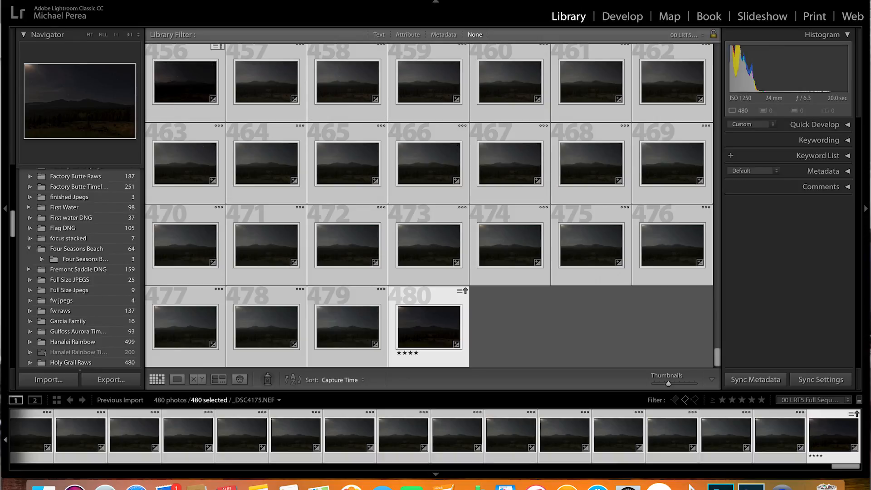
{"action": "left_click", "coordinate": [195, 1]}
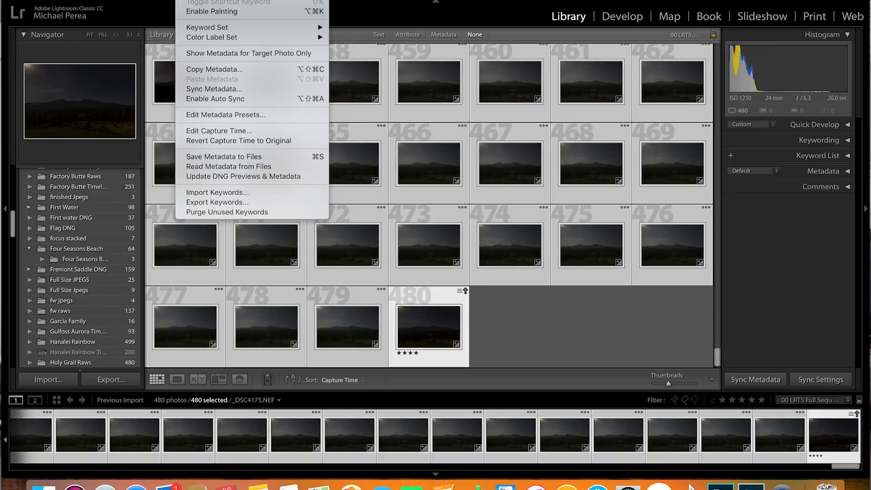
{"action": "left_click", "coordinate": [237, 167]}
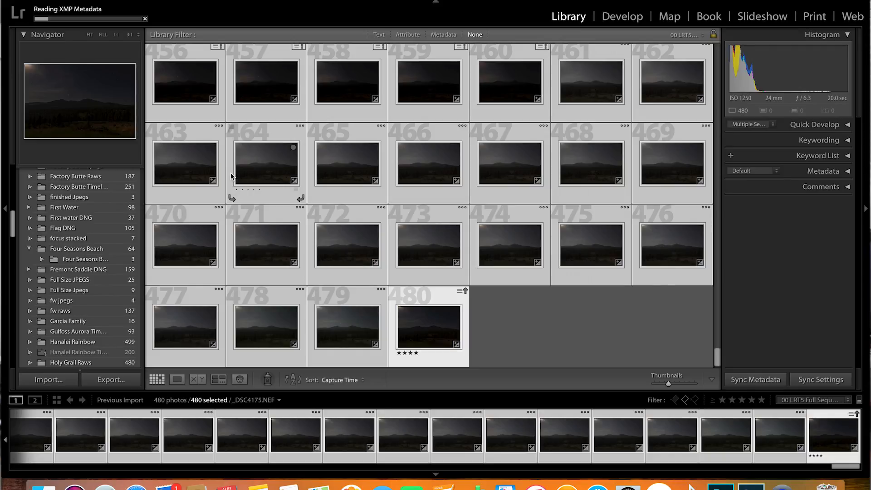
{"action": "left_click_drag", "start_coordinate": [717, 356], "coordinate": [723, 44]}
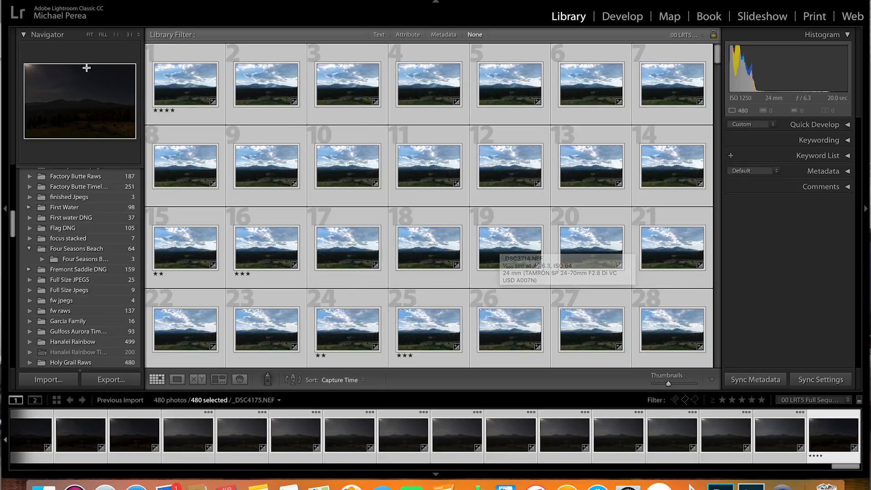
{"action": "left_click", "coordinate": [90, 2]}
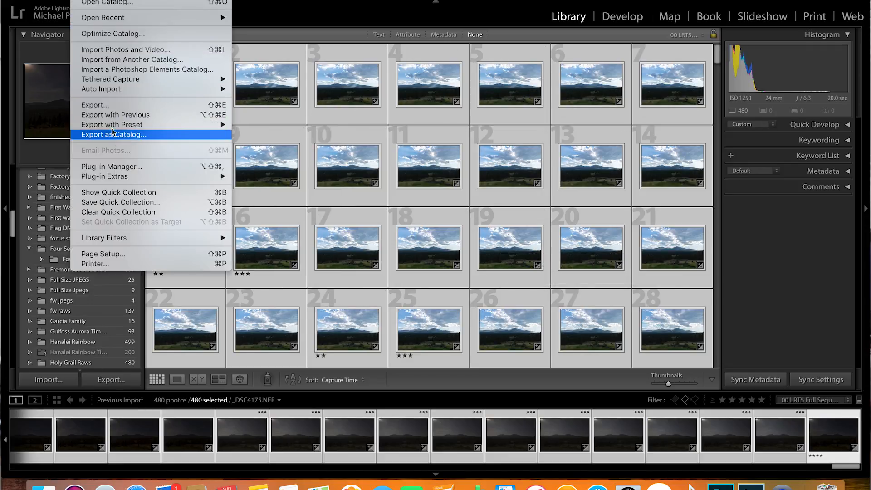
{"action": "left_click", "coordinate": [105, 105]}
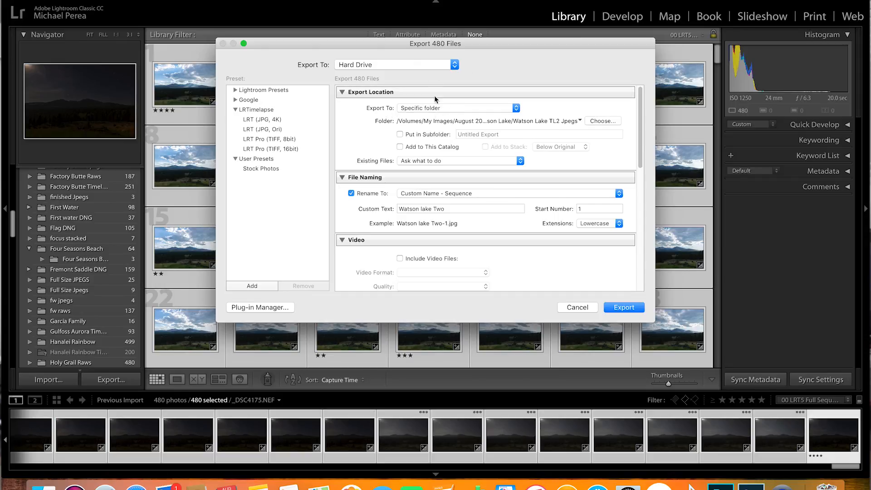
{"action": "left_click", "coordinate": [454, 66]}
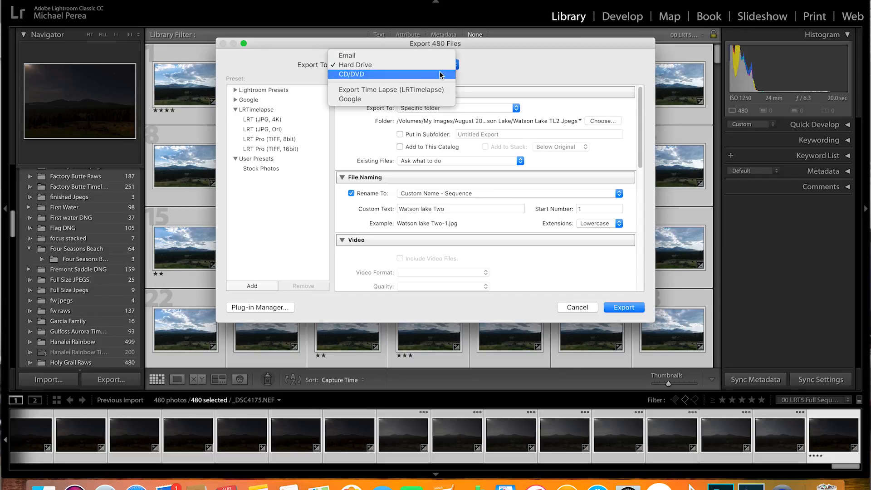
{"action": "left_click", "coordinate": [405, 91]}
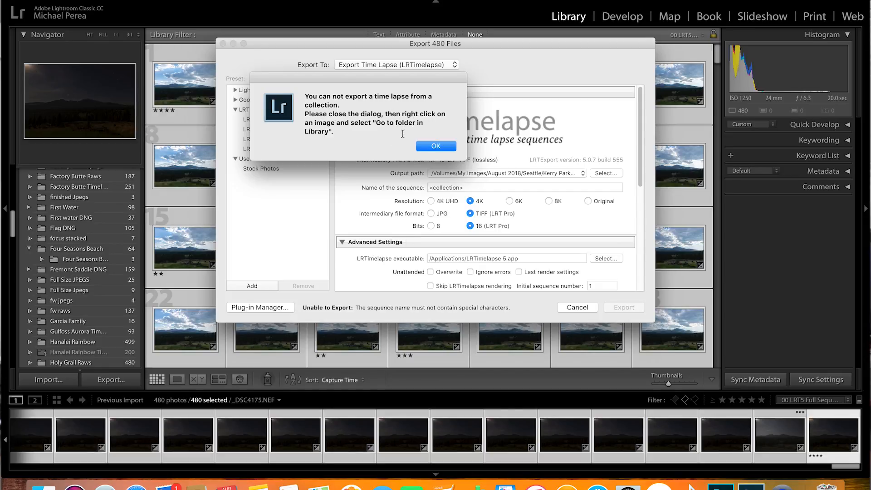
{"action": "left_click", "coordinate": [444, 147]}
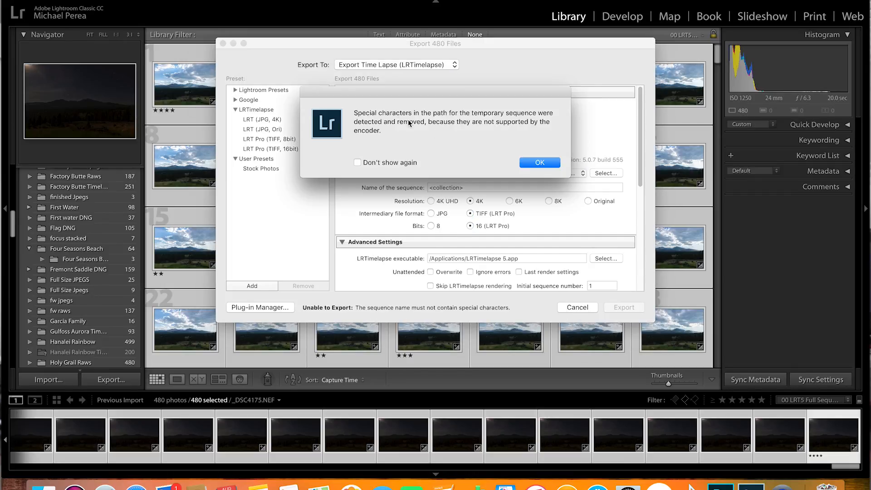
{"action": "left_click", "coordinate": [533, 165]}
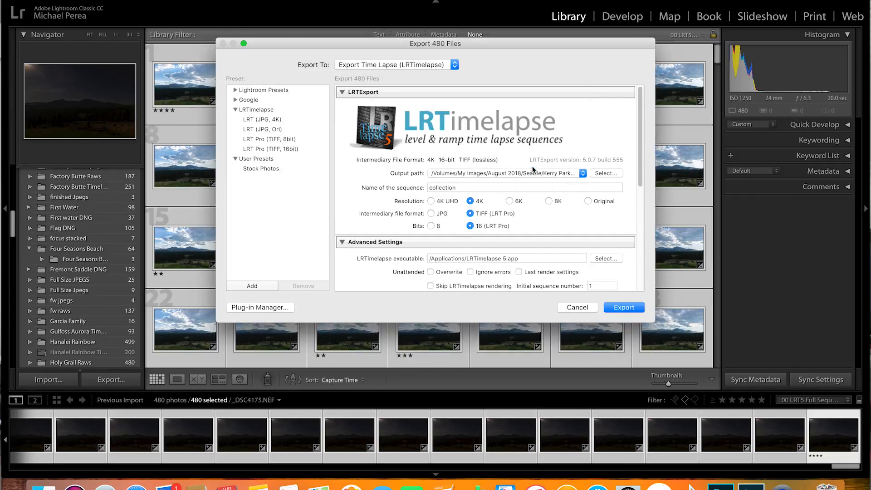
{"action": "left_click", "coordinate": [577, 308]}
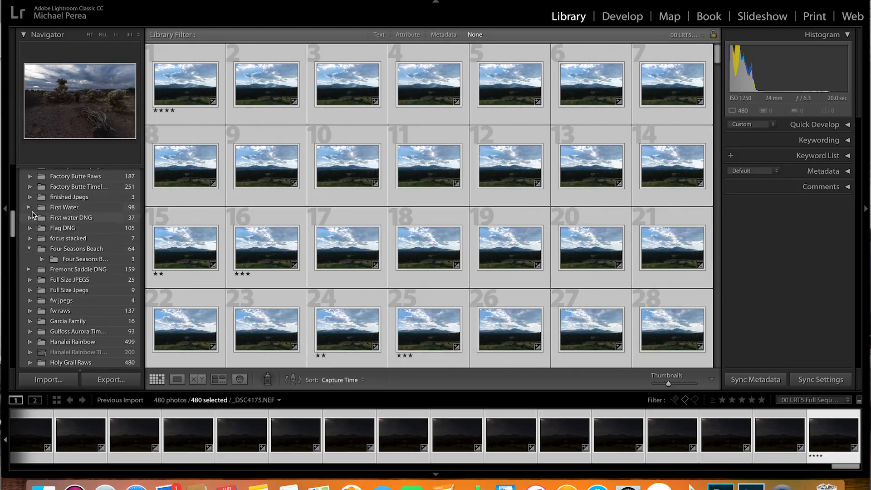
- Open the Holy Grail Raws folder in the Library with all its photos selected
{"action": "left_click_drag", "start_coordinate": [15, 227], "coordinate": [14, 247]}
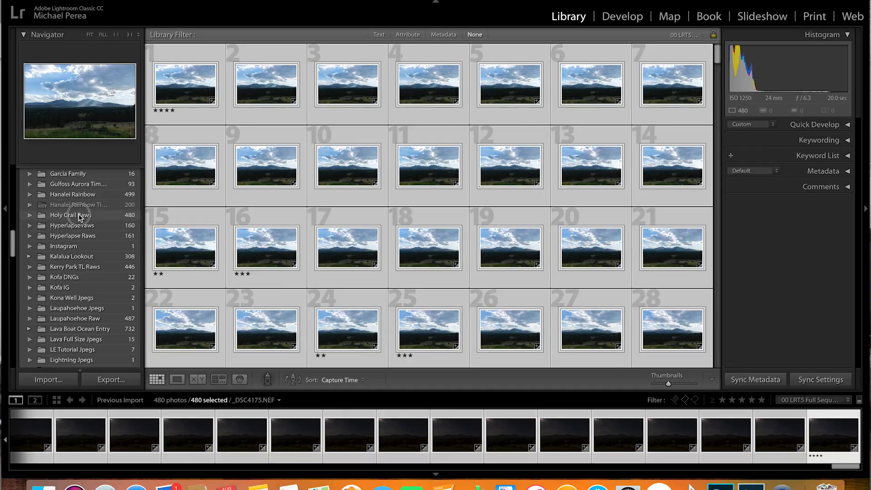
{"action": "left_click", "coordinate": [80, 216]}
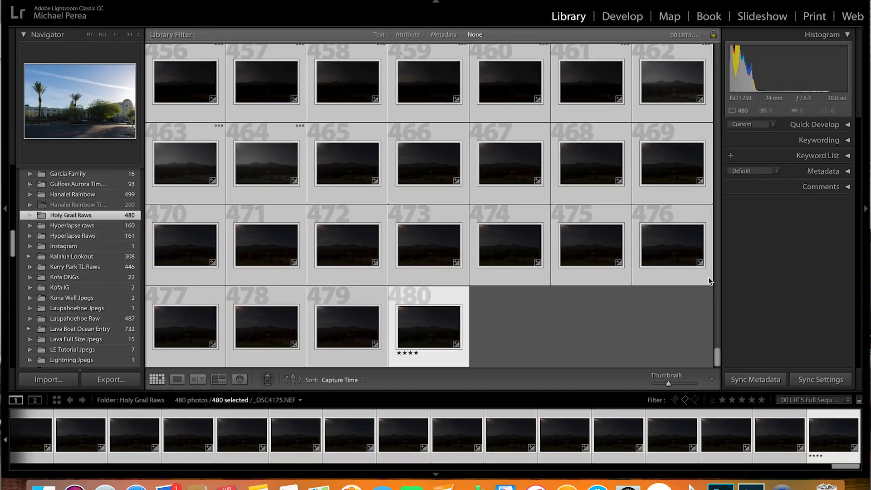
{"action": "left_click_drag", "start_coordinate": [715, 361], "coordinate": [727, 50]}
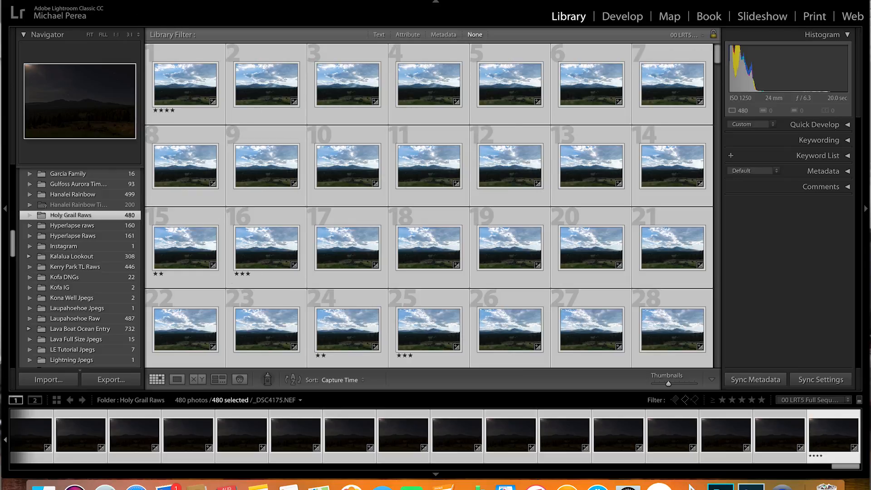
- Export the selected photos as LRTimelapse sequence Holy_Grail_Raws in 4K 16-bit TIFF to the Holy Grail Jpegs folder under Holy Grail Tutorial
{"action": "left_click", "coordinate": [87, 1]}
{"action": "left_click", "coordinate": [124, 104]}
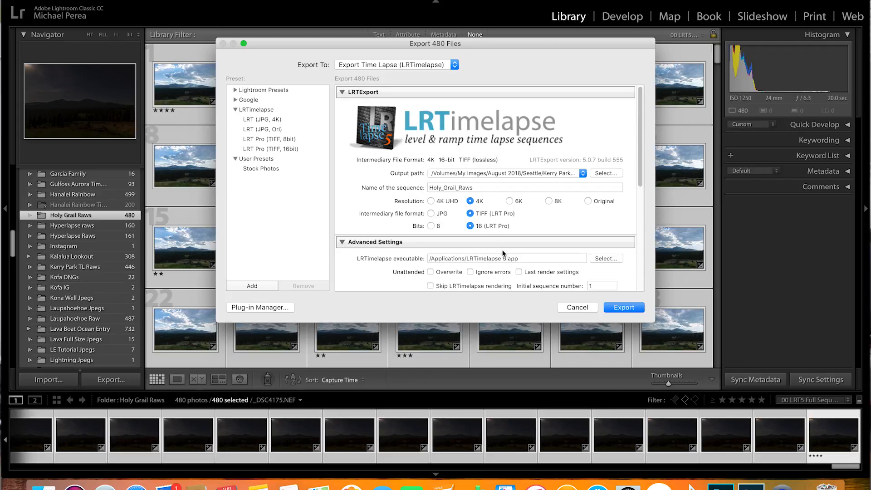
{"action": "left_click_drag", "start_coordinate": [640, 184], "coordinate": [644, 158]}
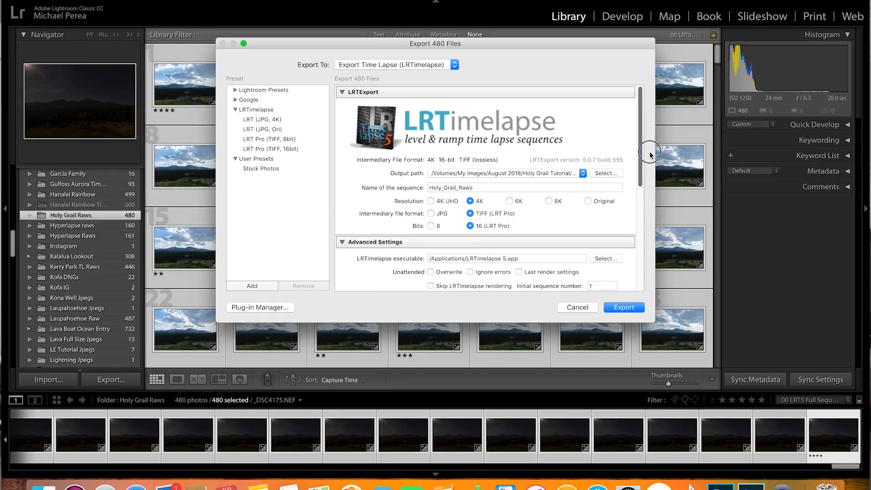
{"action": "left_click", "coordinate": [634, 306]}
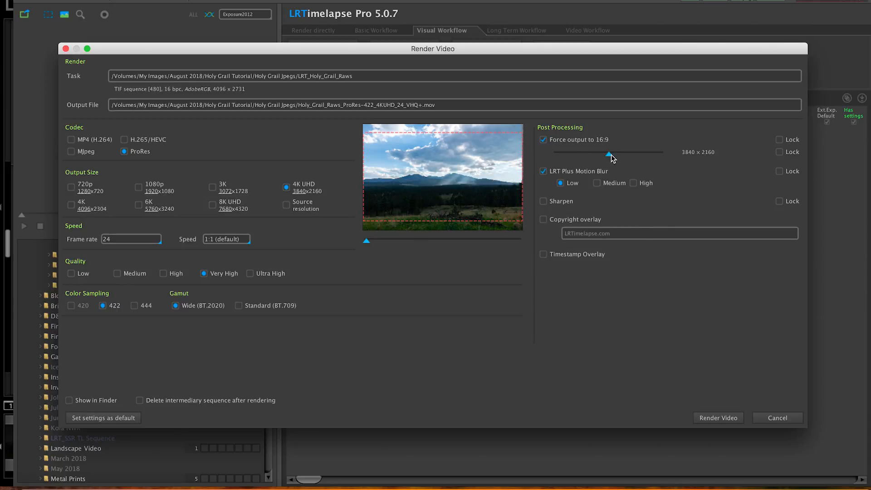
- Shift the 16:9 crop slightly lower in the frame and render the video as 4K UHD ProRes 422 at 24 fps
{"action": "left_click_drag", "start_coordinate": [609, 156], "coordinate": [627, 160]}
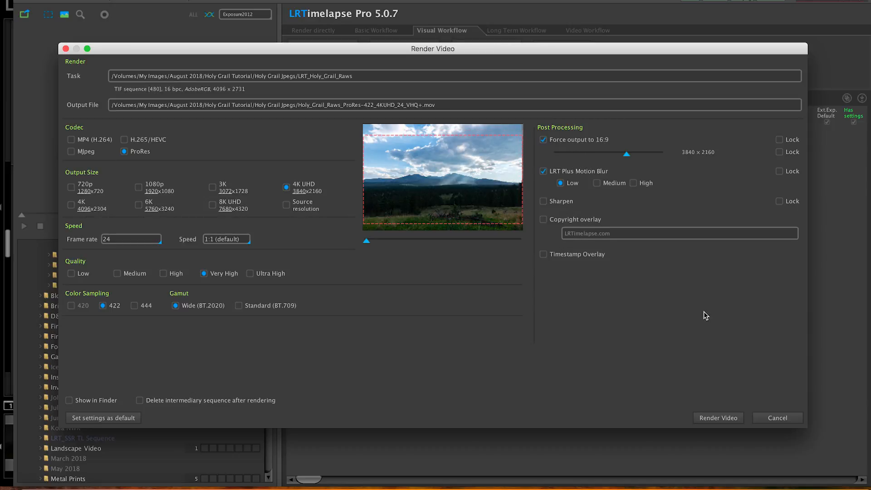
{"action": "left_click", "coordinate": [725, 419]}
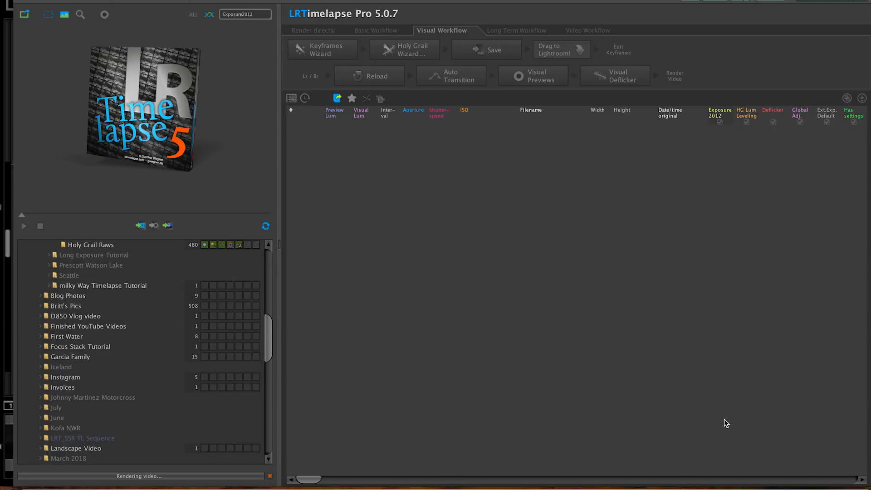